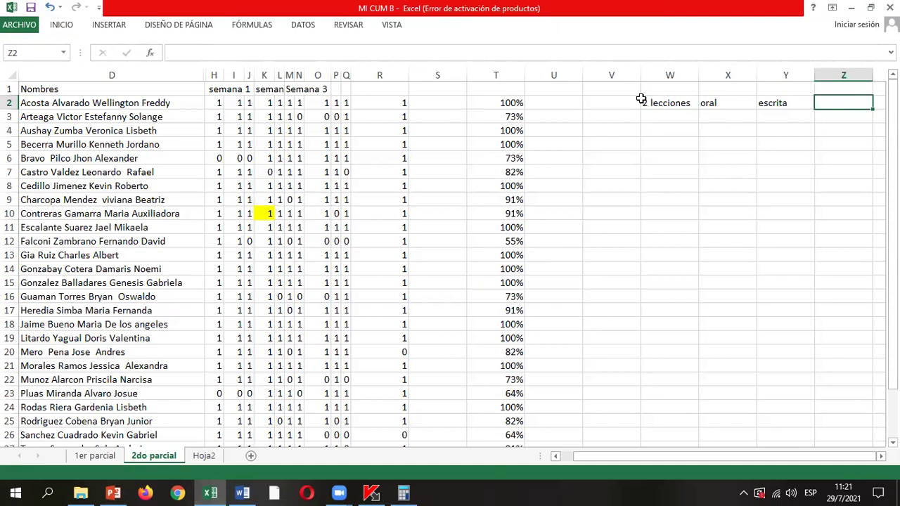
Enter the heading "promedio" in Z2 and the label "trabajo de investigaciòn" in W3.
text(promedio)
key(Return)
key(Left)
key(Left)
key(Left)
key(Left)
key(Right)
text(trabajo de investigaciòn)
key(Return)
Label cell W4 "tareas y tallers" and enter the value 3 in Y4 of the same row.
key(Up)
key(Down)
key(Up)
key(Down)
text(tareas y tallers)
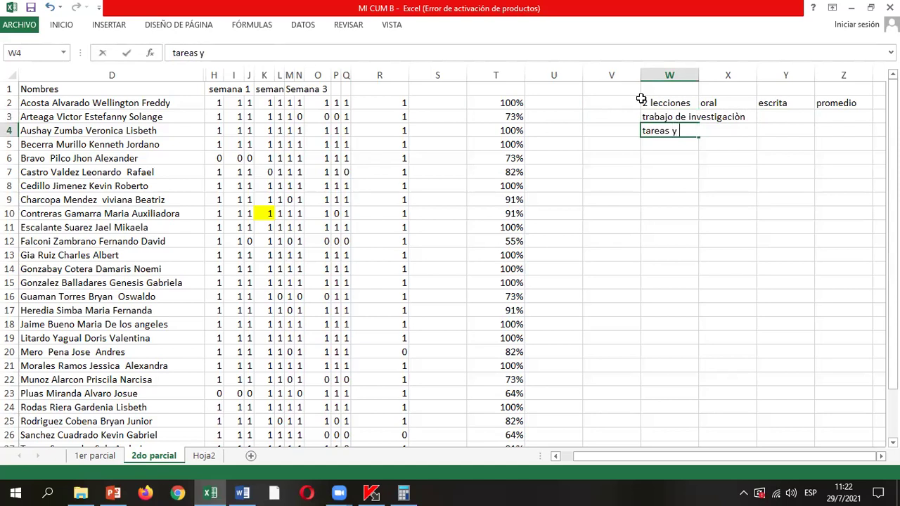
key(Return)
key(Up)
key(Up)
key(Right)
key(Down)
key(Right)
text(3)
key(Left)
key(Left)
key(Right)
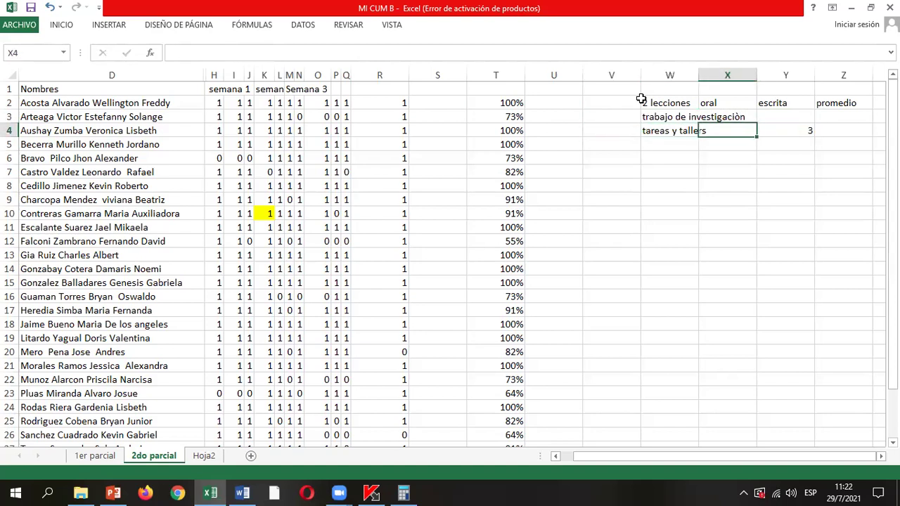
key(Up)
key(Left)
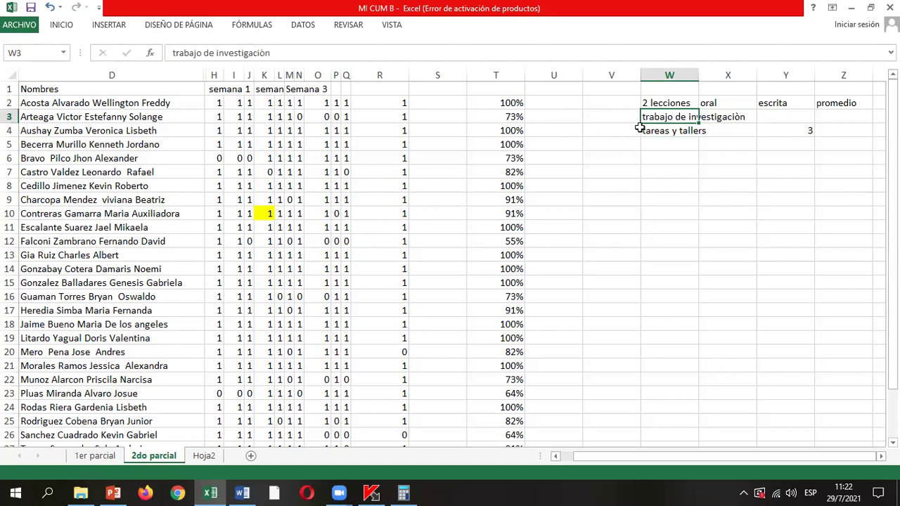
click(664, 131)
click(654, 105)
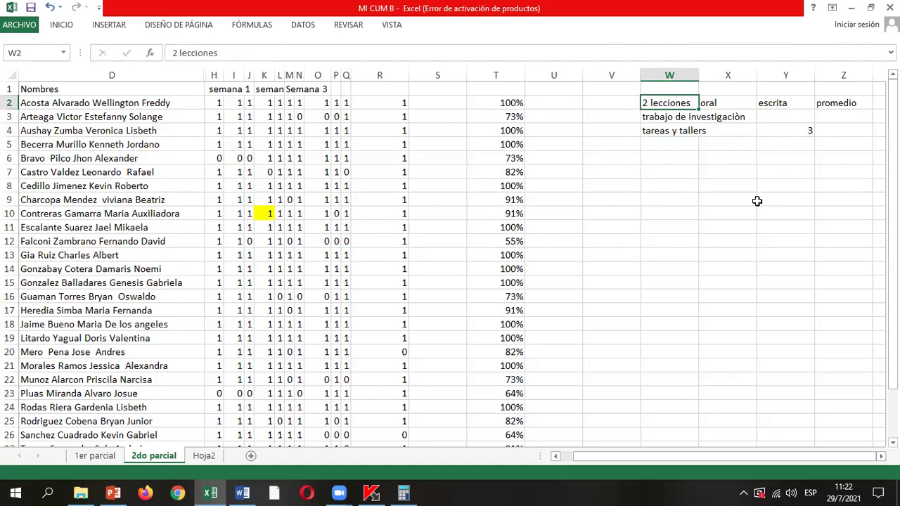
key(Left)
key(Right)
key(Right)
key(Left)
key(Left)
key(Right)
key(Left)
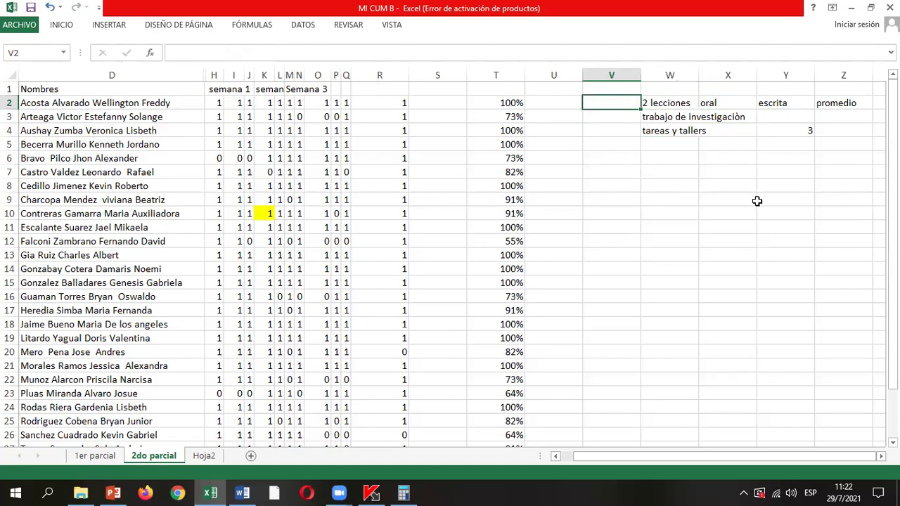
Enter 3 in V2, beside the "2 lecciones" label.
text(3)
key(Right)
key(Right)
key(Right)
key(Left)
key(Left)
key(Left)
key(Up)
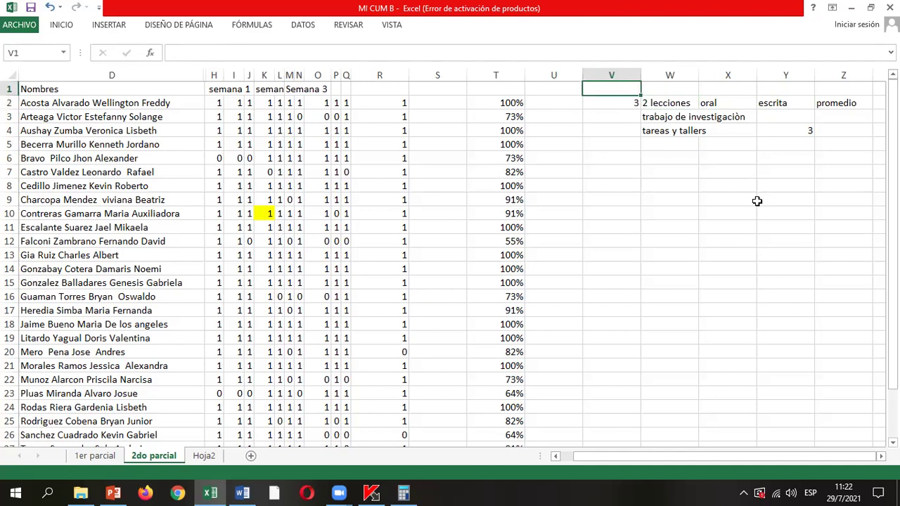
Enter 3,5 in V2 beside "2 lecciones", and add a row above it with 3,5 in V1 and "examen" in W1.
key(Down)
text(3,5)
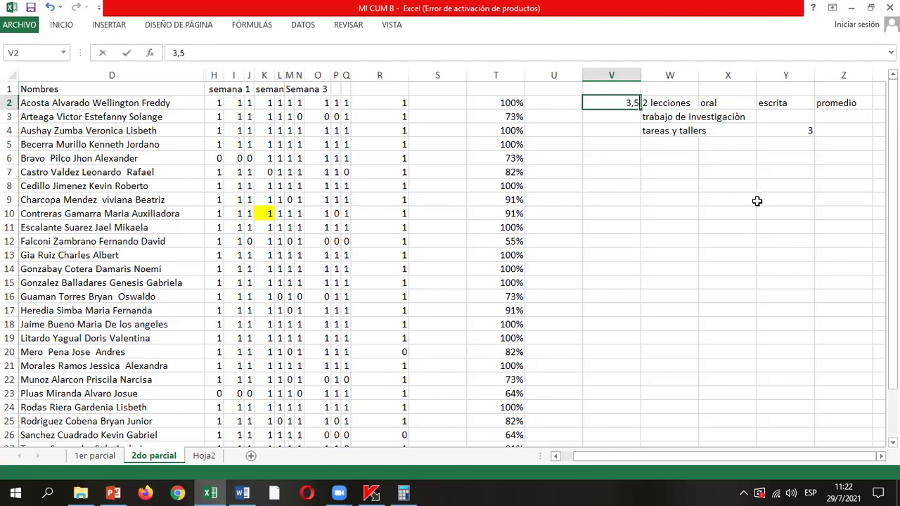
key(Up)
text(3,5)
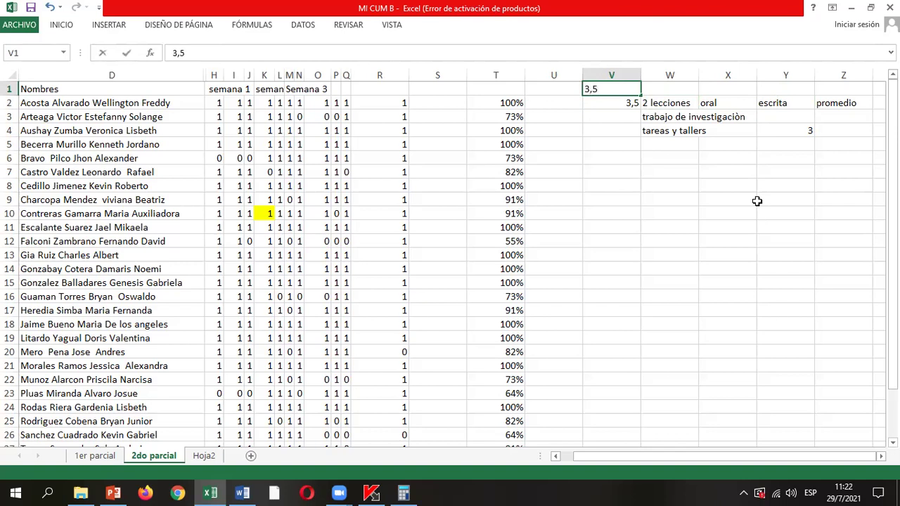
key(Right)
text(examen)
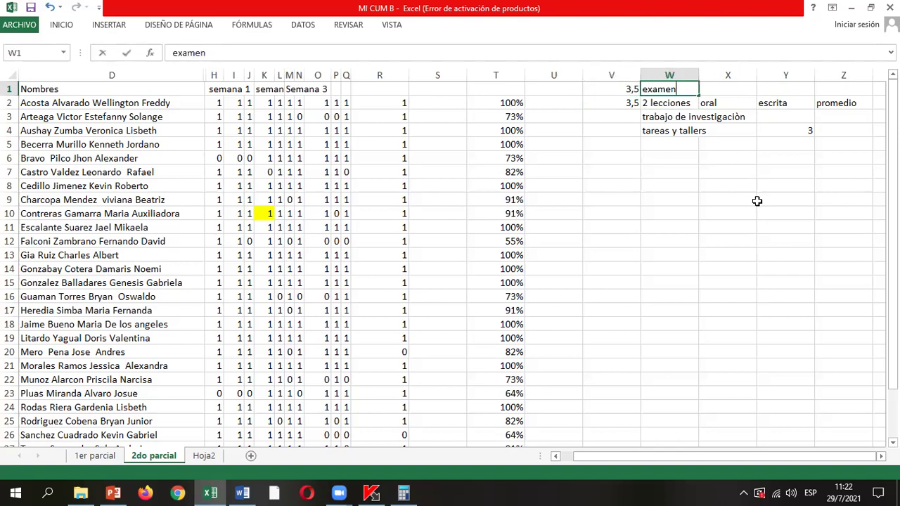
key(Return)
key(Up)
key(Down)
key(Down)
key(Down)
key(Up)
key(Up)
key(Down)
key(Down)
key(Up)
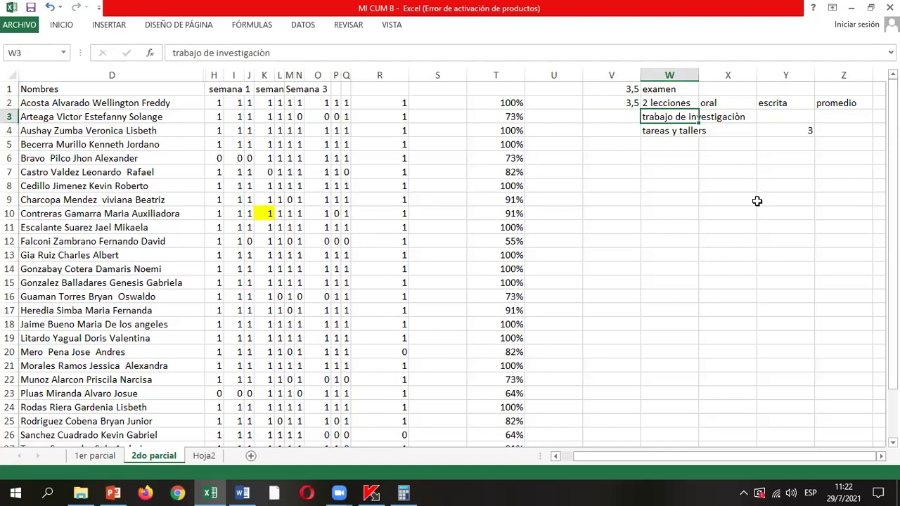
key(Right)
key(Right)
key(Right)
key(Left)
key(Left)
key(Left)
key(Right)
key(Right)
key(Left)
key(Left)
key(Right)
key(Left)
key(Left)
key(Right)
key(Left)
key(Down)
key(Up)
key(Down)
key(Right)
key(Up)
key(Right)
key(Right)
key(Right)
key(Right)
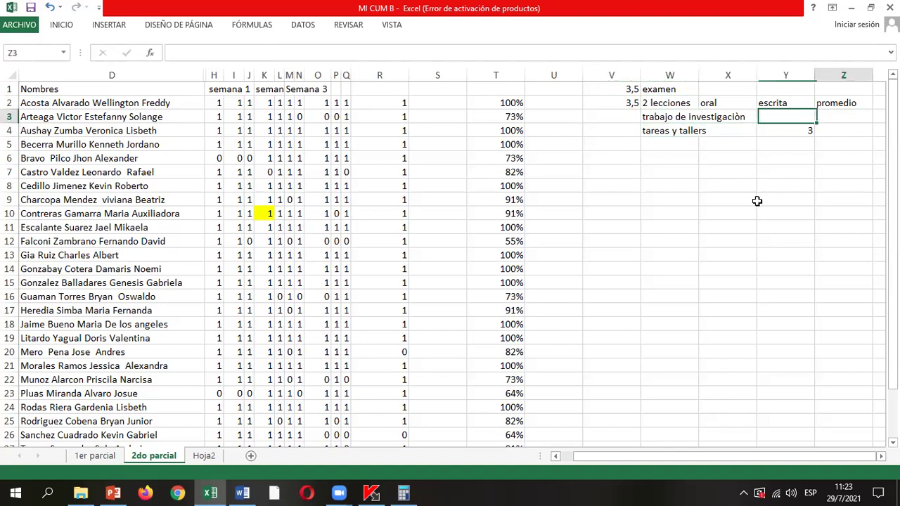
Move the "promedio" heading from Z2 one column over to AA2.
key(Left)
key(Left)
key(Left)
key(Right)
key(Right)
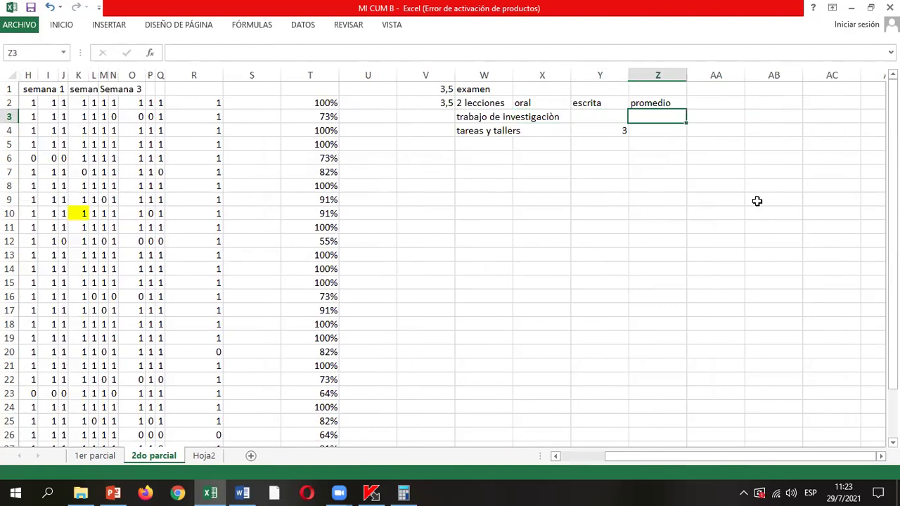
key(Up)
key(ctrl+x)
key(Right)
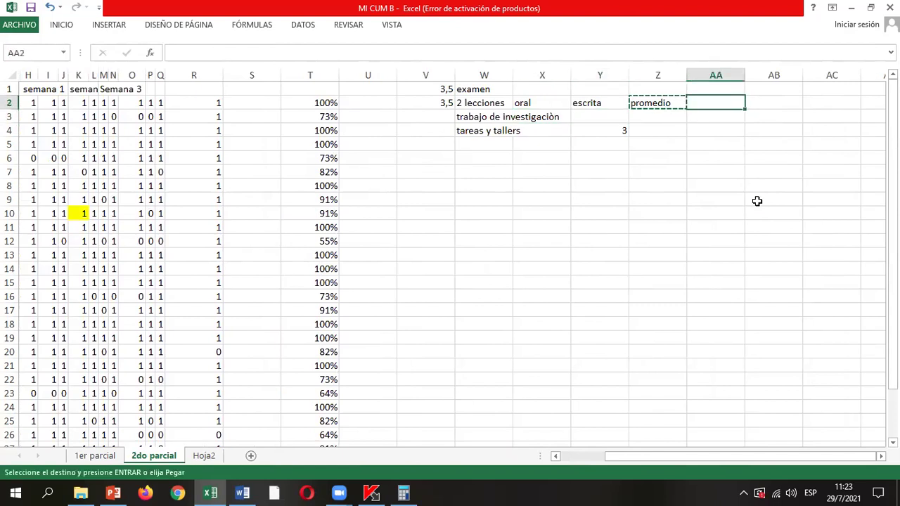
key(ctrl+v)
Move "trabajo de investigaciòn" from W3 to Z2, between the "escrita" and "promedio" headings.
key(Left)
key(Left)
key(Left)
key(Left)
key(Right)
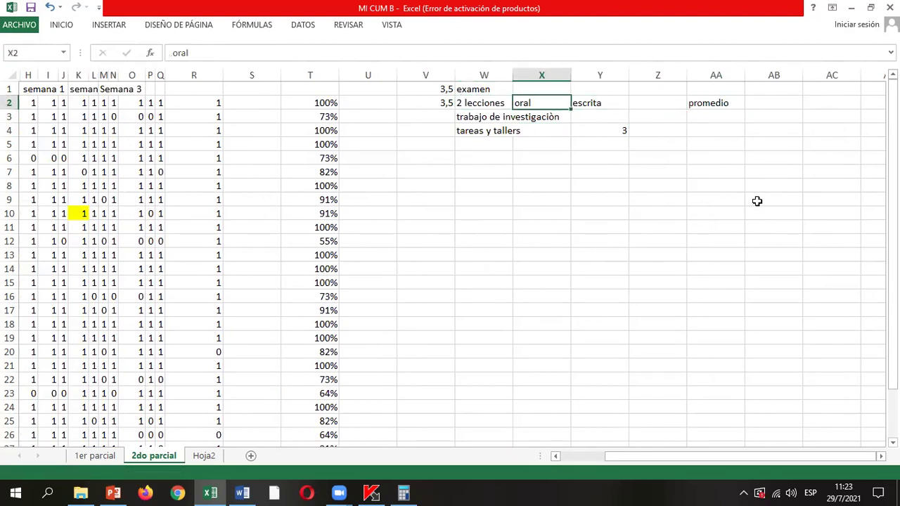
key(Right)
key(Left)
key(Left)
key(Down)
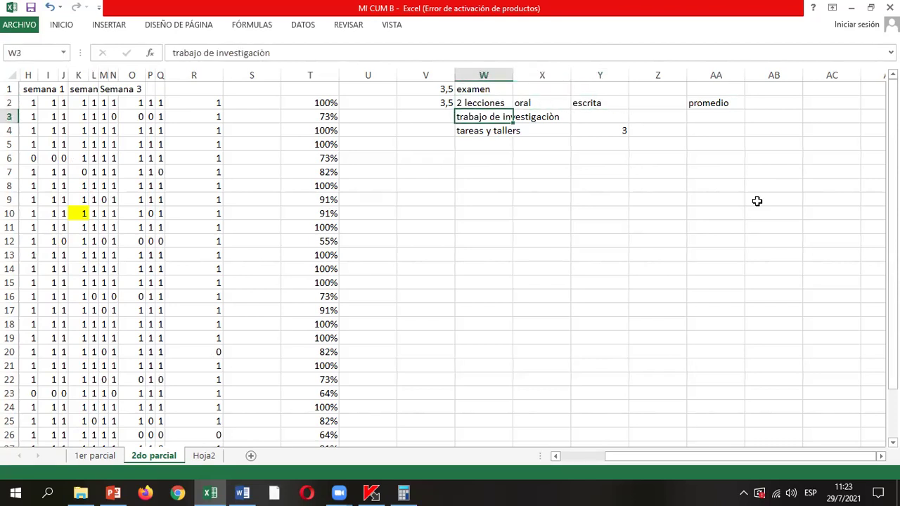
key(ctrl+x)
key(Right)
key(Right)
key(Right)
key(Up)
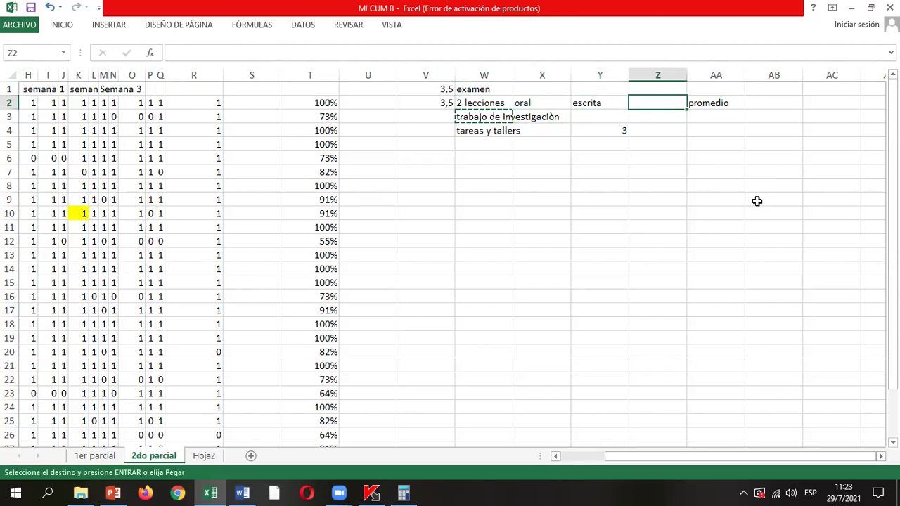
key(ctrl+v)
Widen column Z to fit the full "trabajo de investigaciòn" heading.
key(Down)
key(Left)
key(Left)
key(Left)
key(Right)
key(Right)
key(Right)
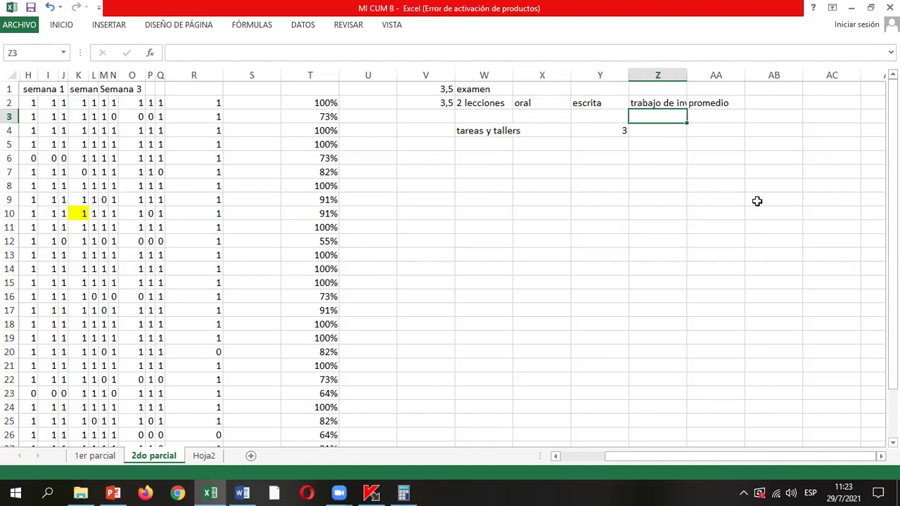
key(Right)
drag(687, 75, 746, 74)
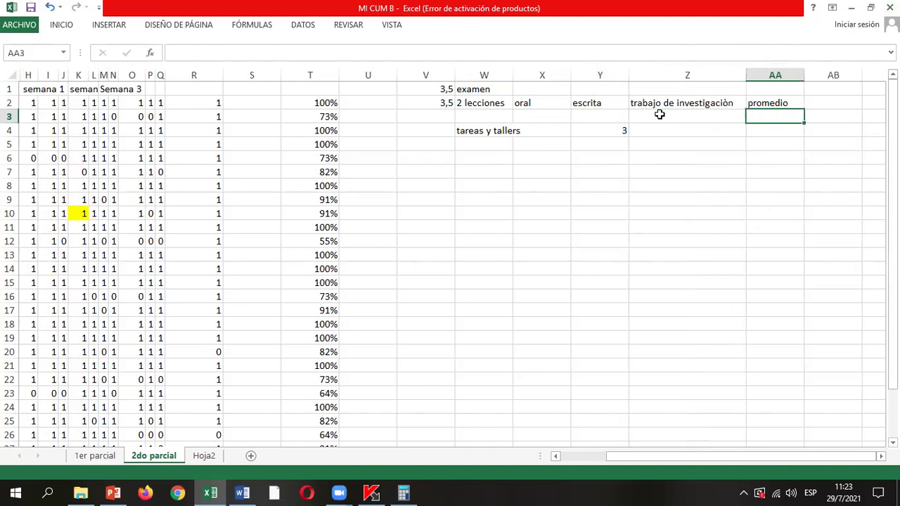
Review the grading components in row 2, from "2 lecciones" through "oral" and "escrita" to "trabajo de investigaciòn".
click(477, 116)
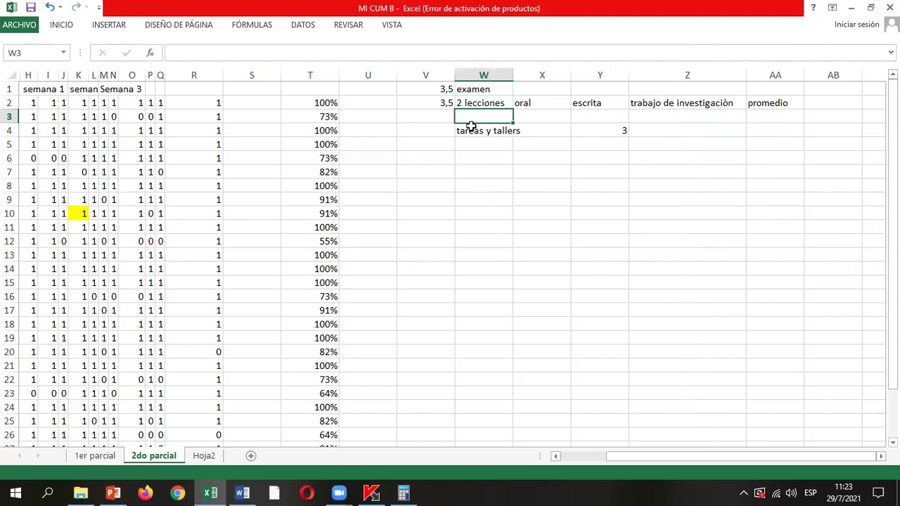
click(652, 104)
key(Left)
key(Right)
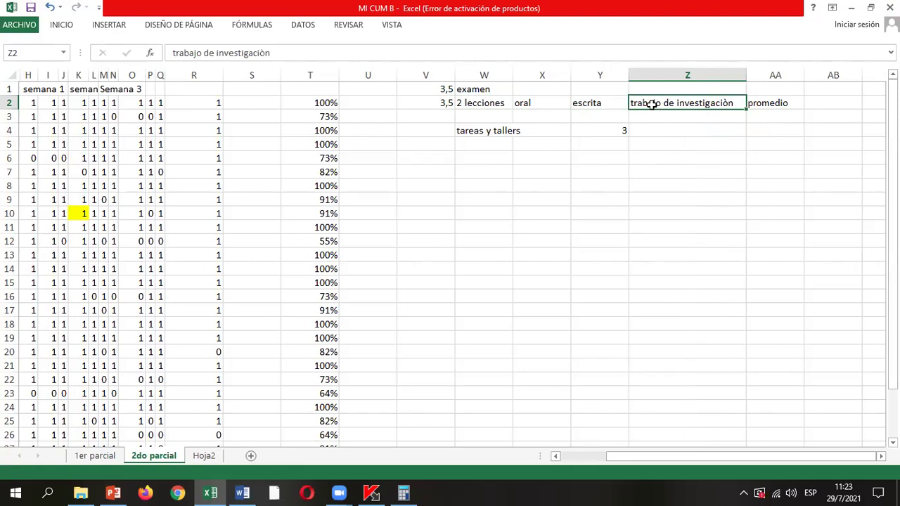
key(Left)
key(Right)
key(Left)
key(Left)
key(Left)
key(Right)
key(Left)
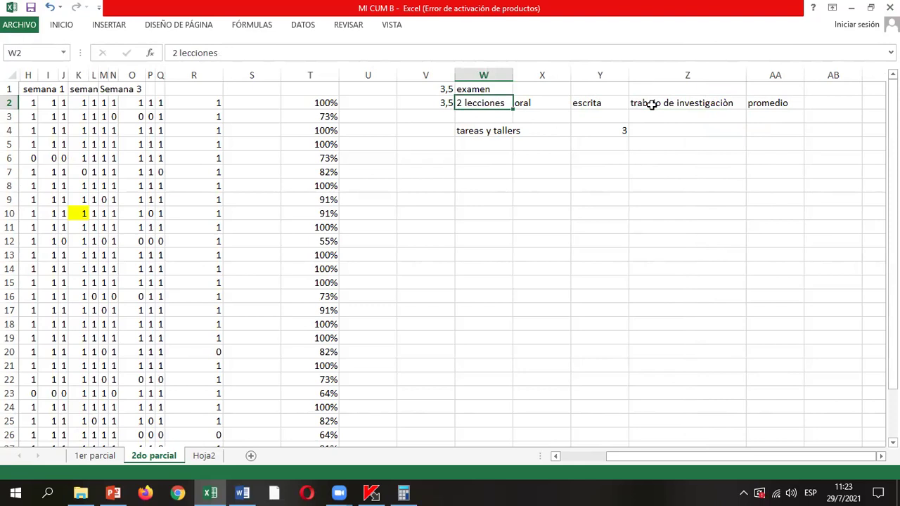
key(Right)
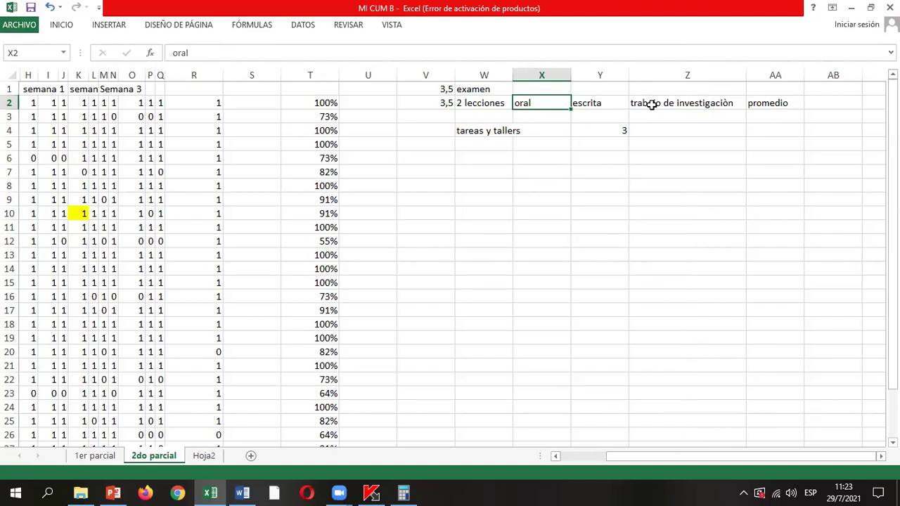
key(Right)
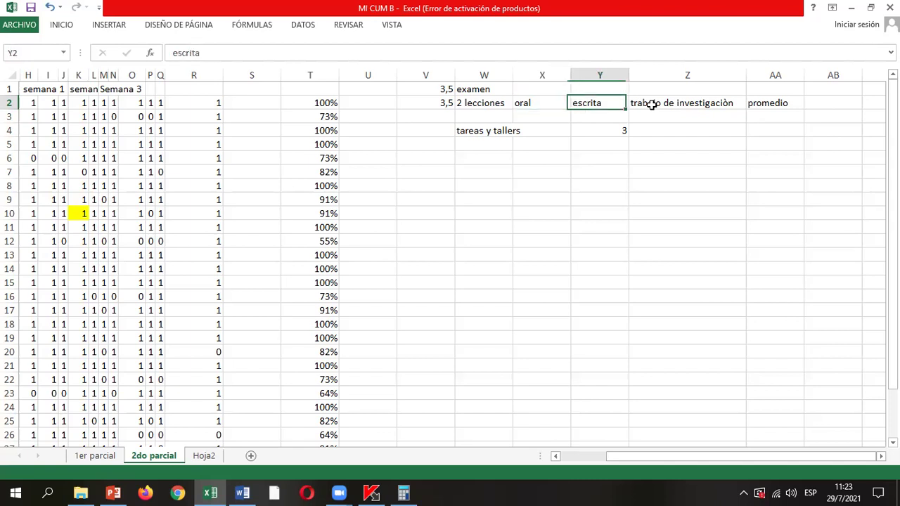
key(Right)
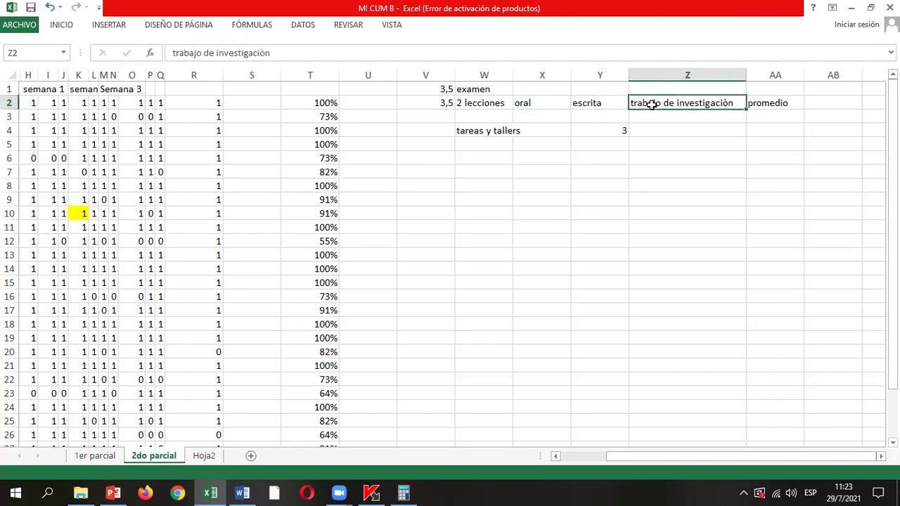
key(Down)
key(Up)
key(Left)
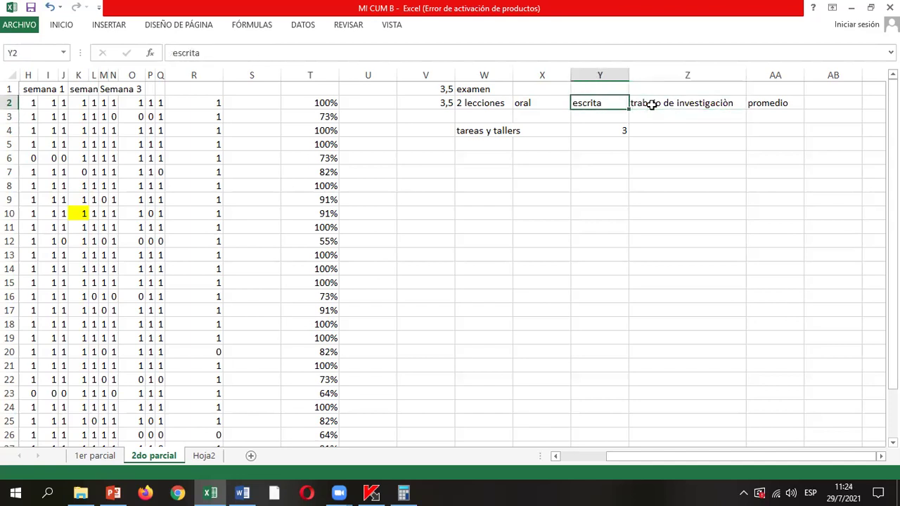
key(Left)
key(Left)
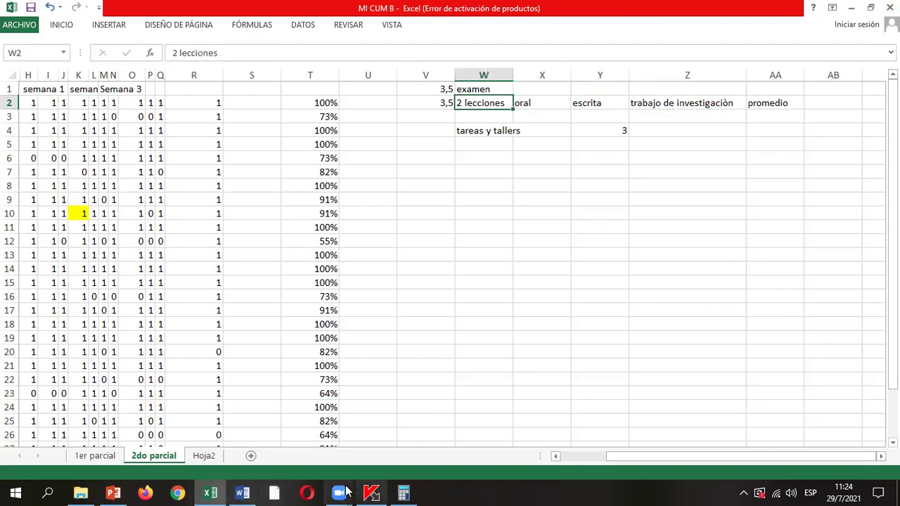
Switch to Documento1 in Word and examine the economy's given equations and values at the start of the exercise.
click(243, 493)
scroll(373, 305, up, 5)
scroll(377, 273, up, 10)
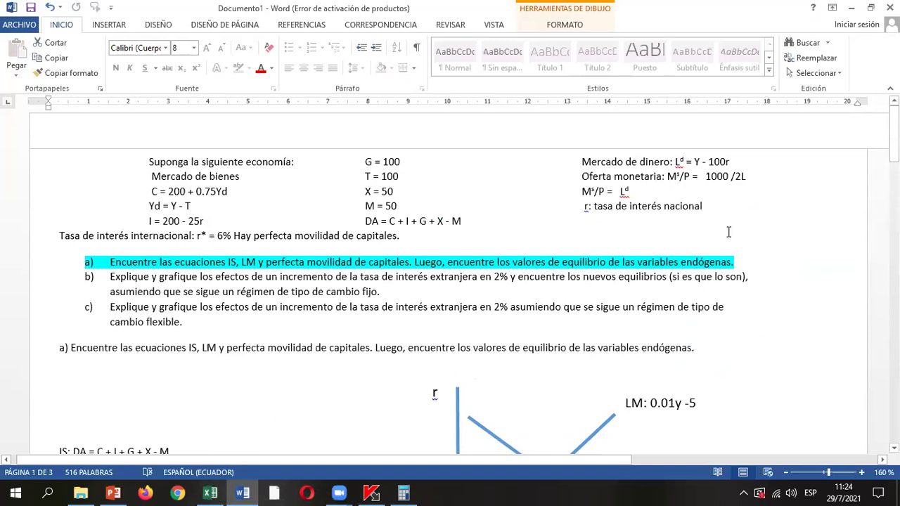
drag(595, 220, 23, 116)
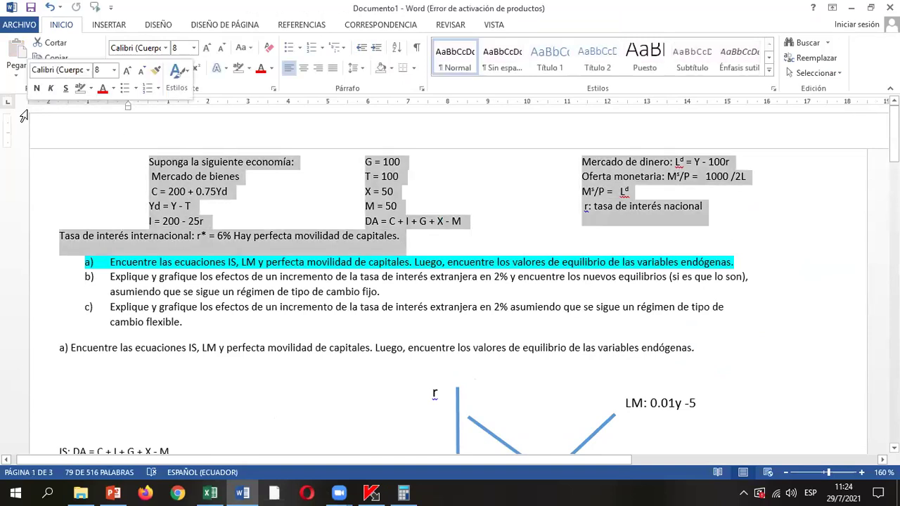
click(393, 176)
double_click(393, 177)
triple_click(383, 191)
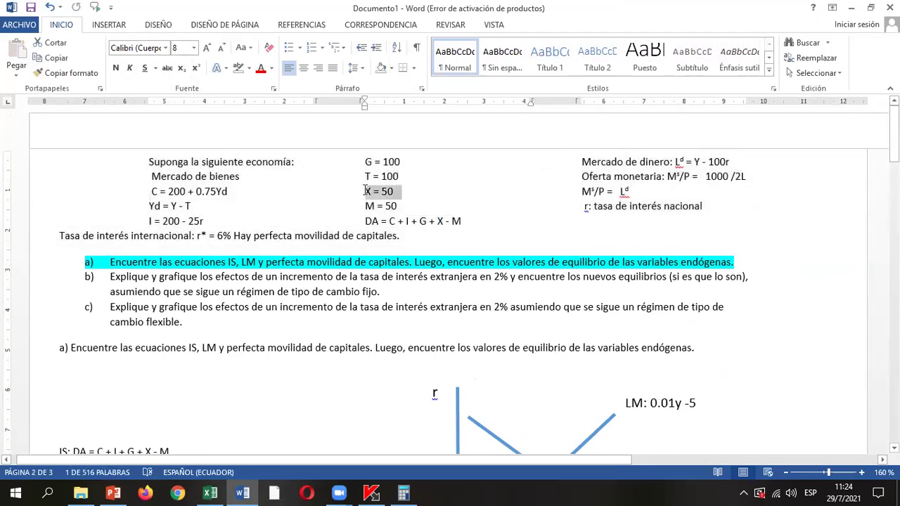
click(346, 206)
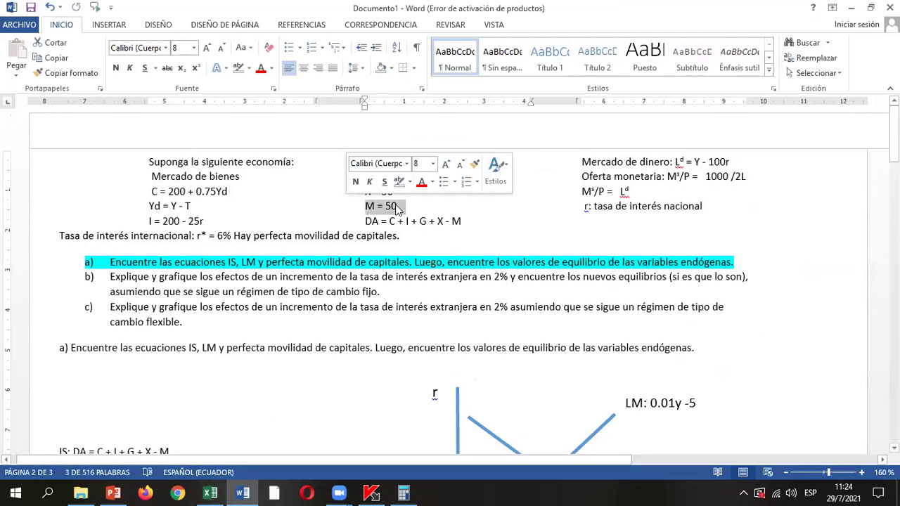
drag(468, 222, 350, 208)
drag(205, 221, 146, 160)
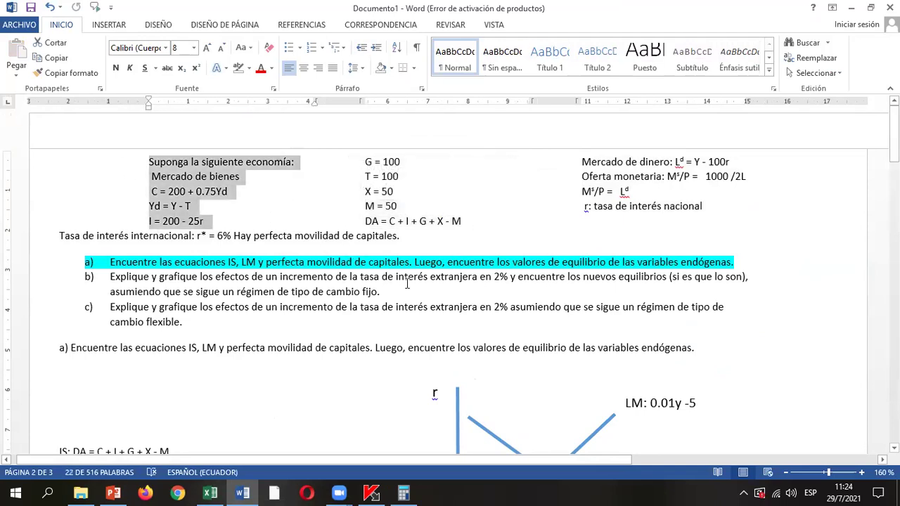
Examine the derivations of the IS and LM equations in part a, including their highlighted results.
scroll(406, 284, down, 2)
scroll(406, 284, up, 2)
scroll(406, 284, down, 6)
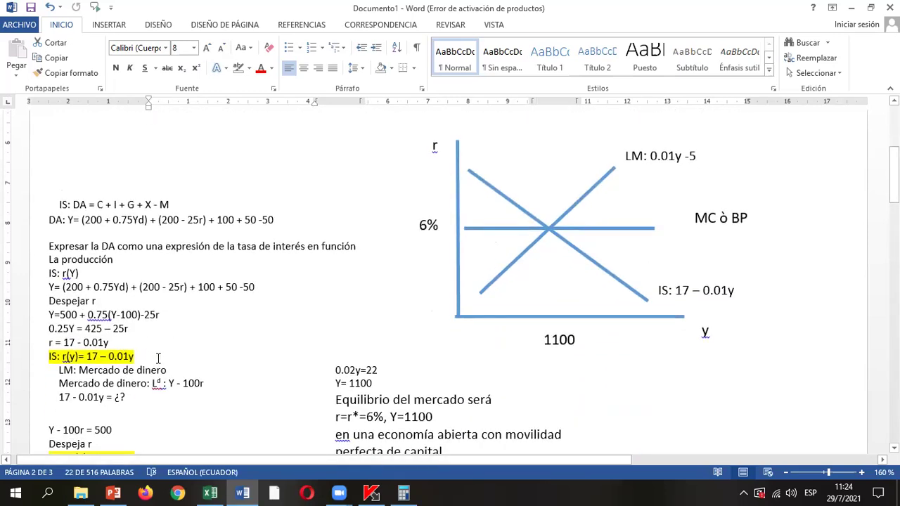
drag(141, 356, 44, 363)
scroll(44, 364, down, 3)
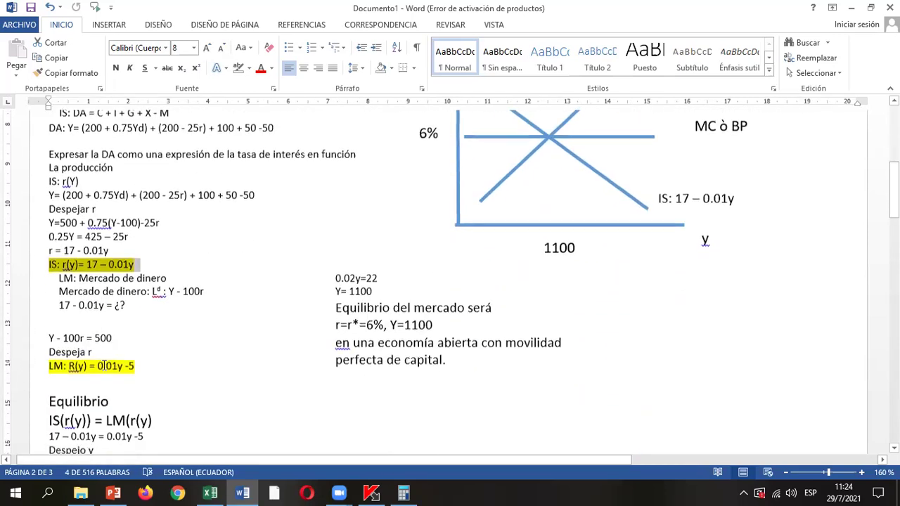
drag(145, 360, 39, 362)
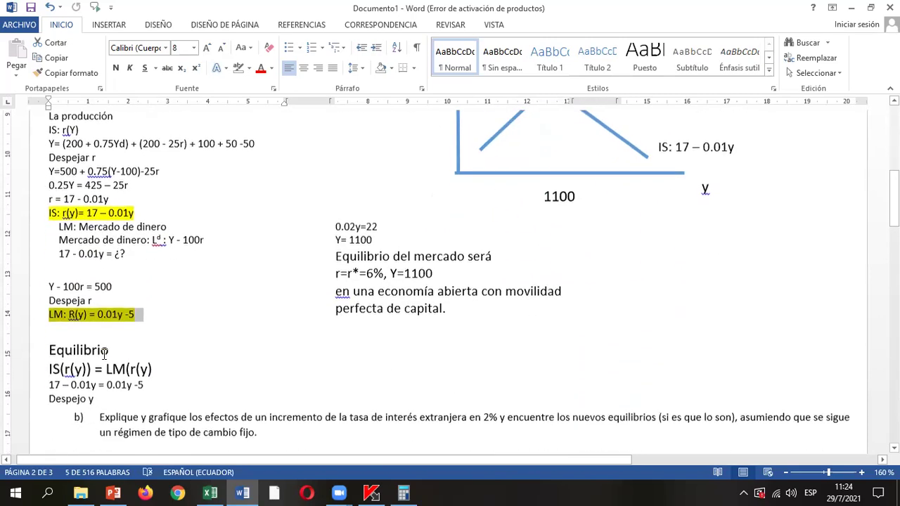
scroll(104, 359, up, 1)
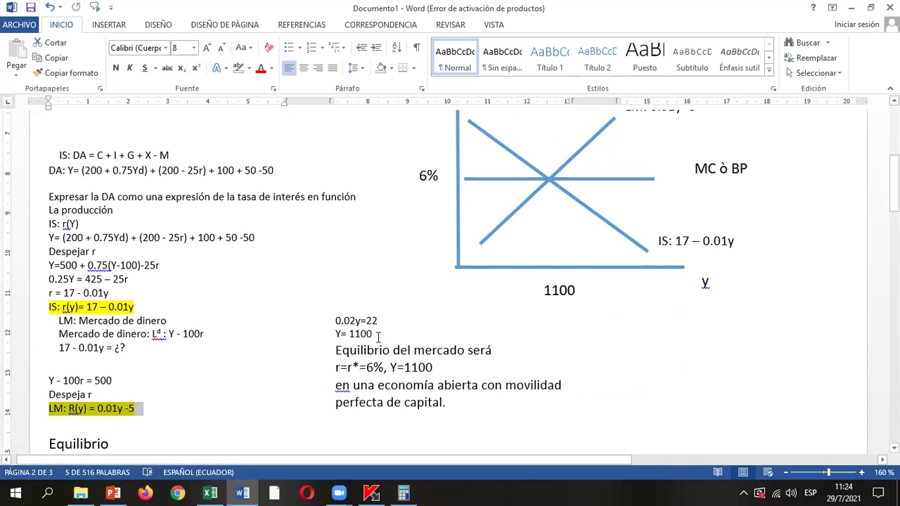
scroll(377, 330, down, 3)
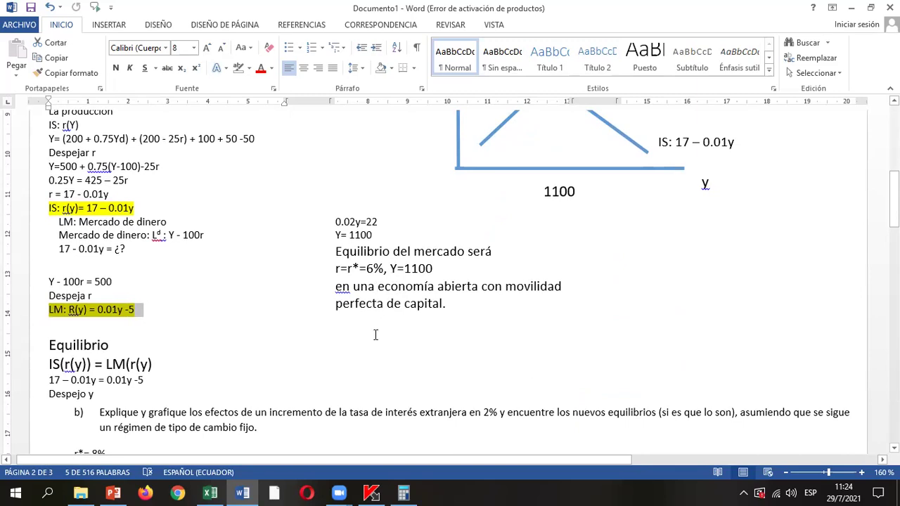
Examine the market equilibrium result of part a and compare it with the IS-LM-BP graph.
click(452, 301)
drag(452, 302, 300, 347)
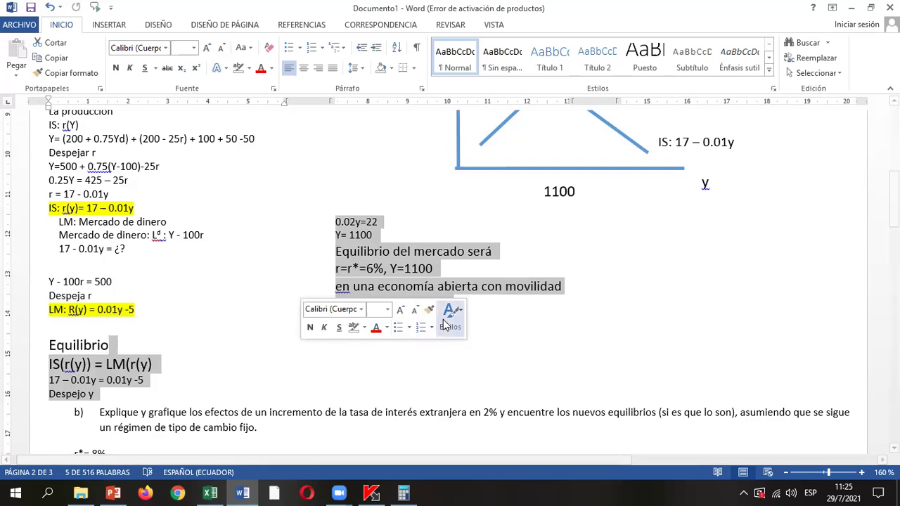
click(546, 315)
drag(478, 301, 307, 230)
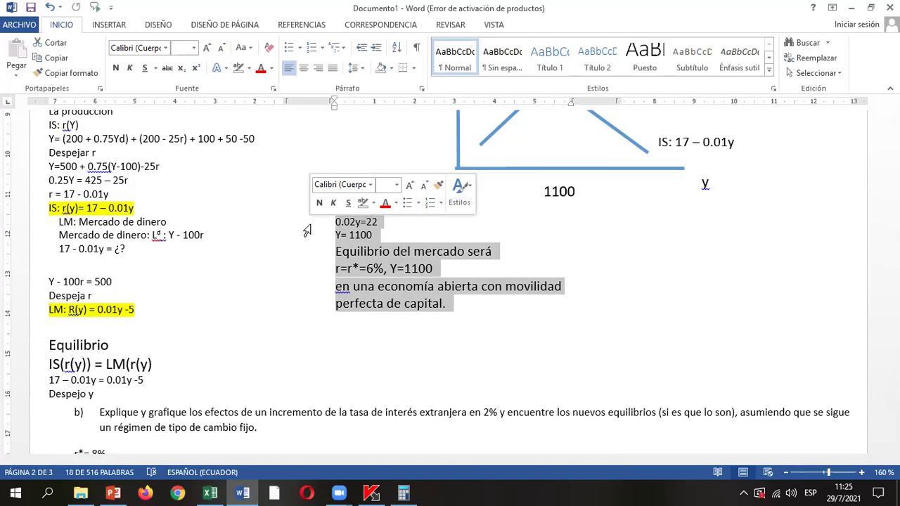
scroll(414, 268, up, 5)
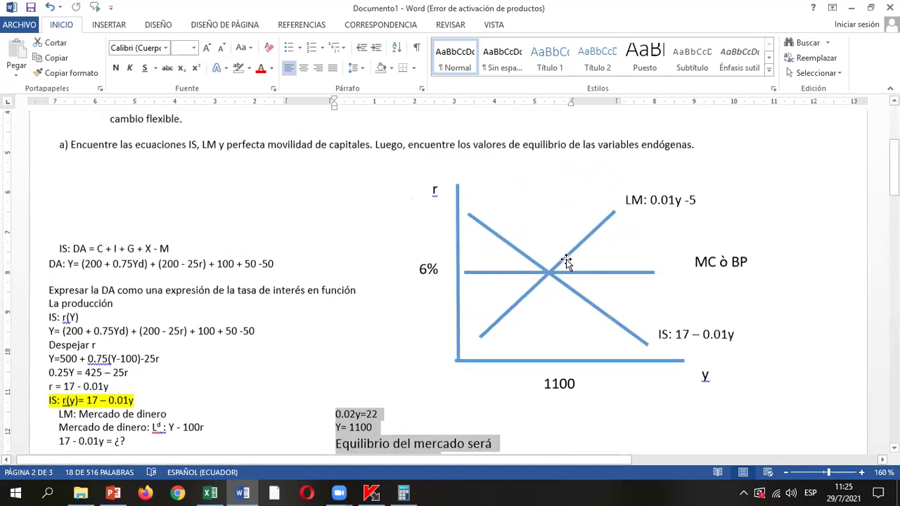